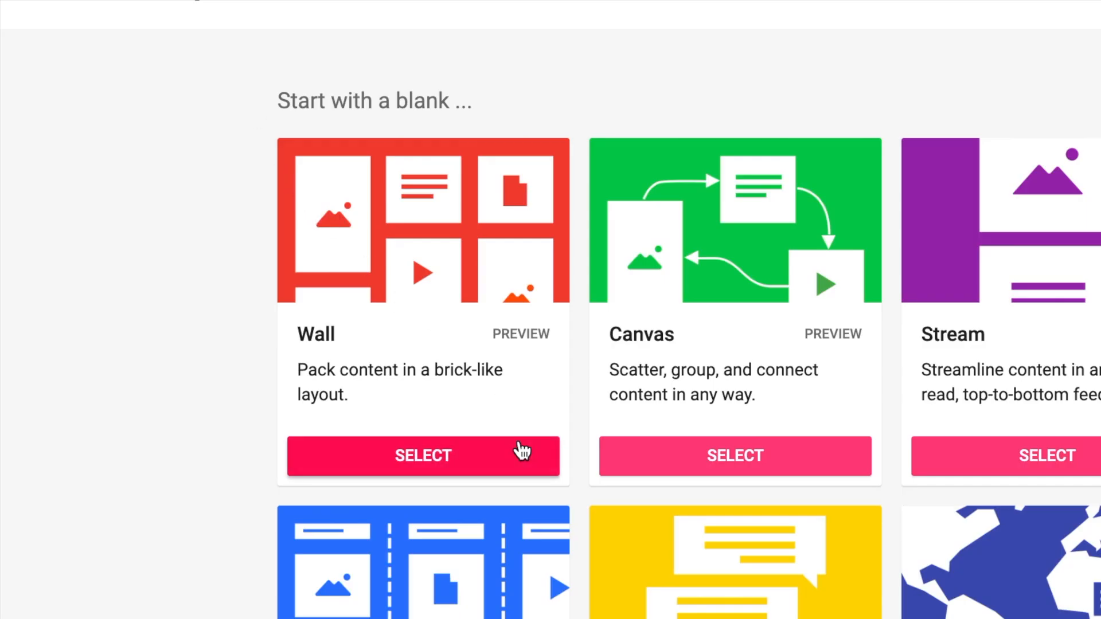
# - Create a blank padlet with the Wall layout and title it "Today I am grateful for..."
pyautogui.click(474, 459)
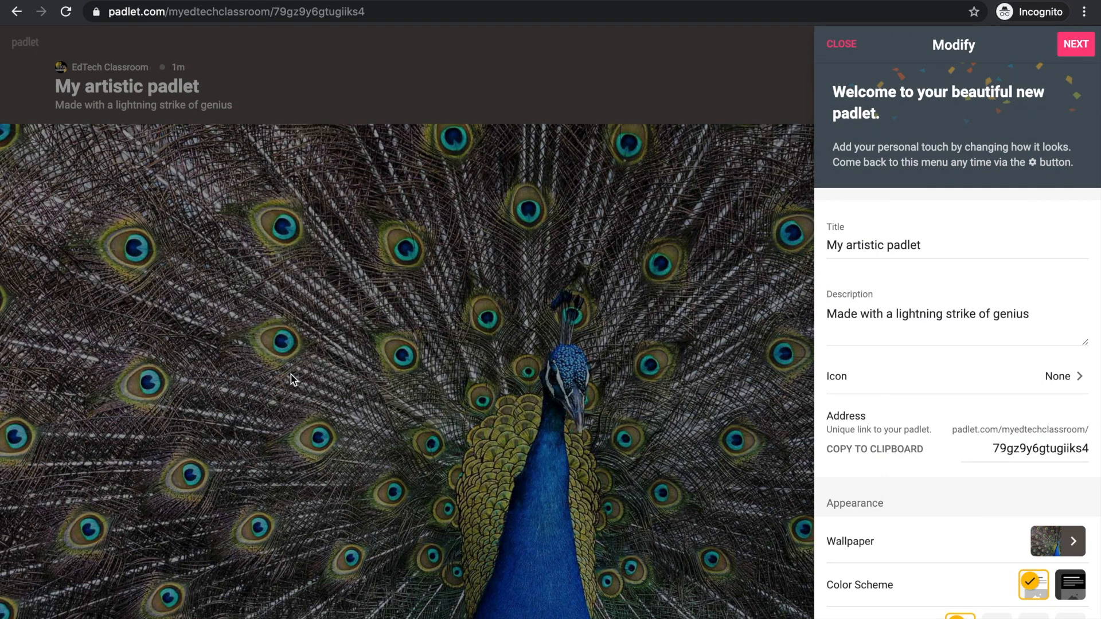
pyautogui.click(953, 243)
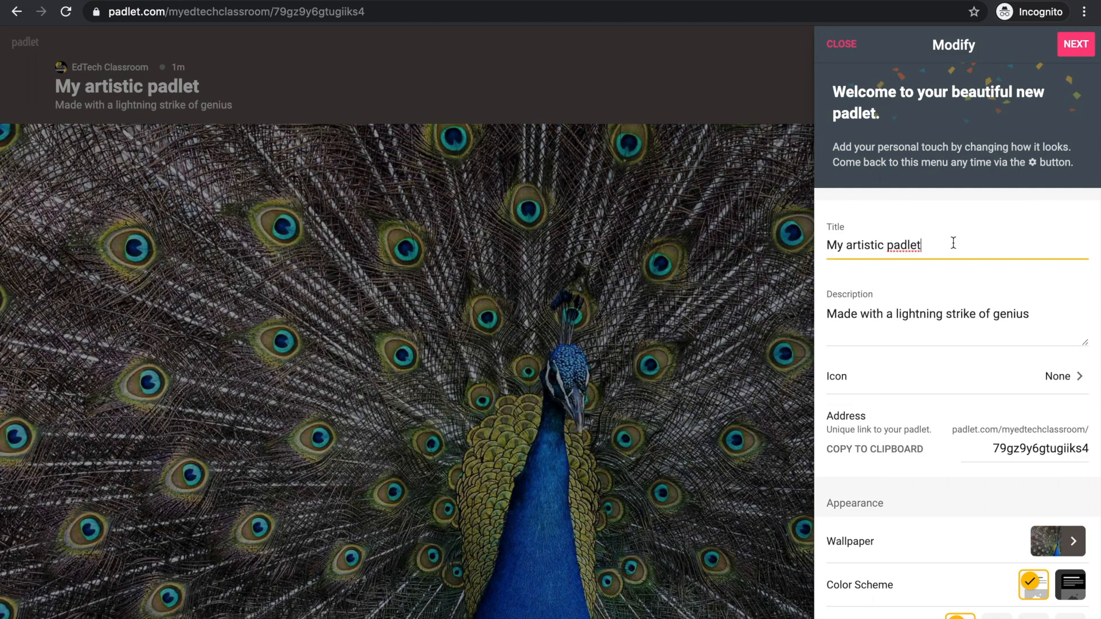
pyautogui.tripleClick(829, 242)
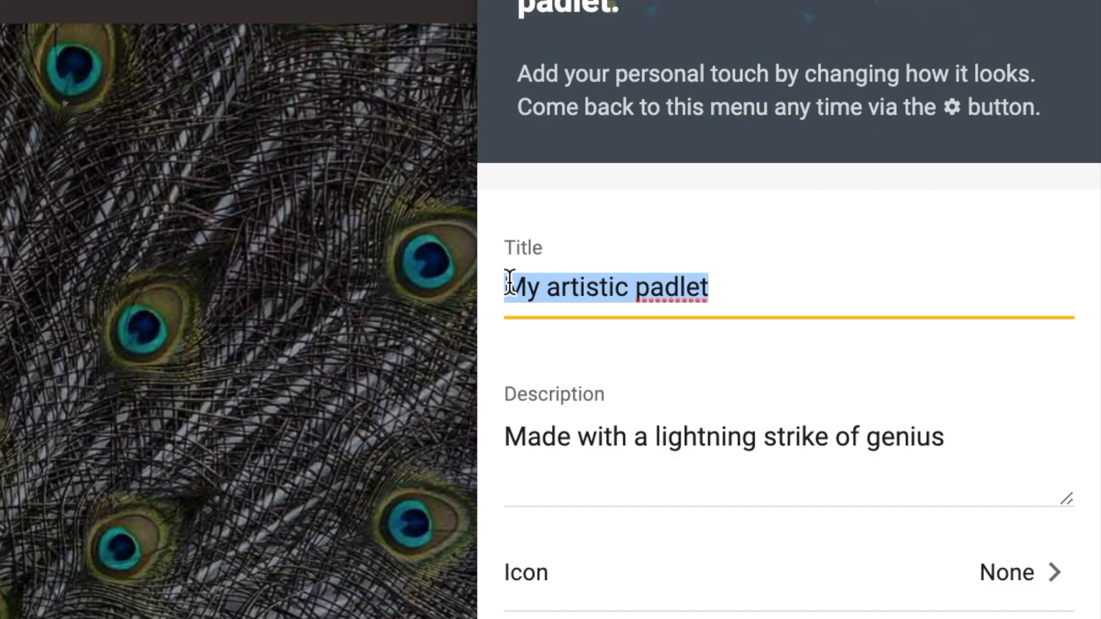
pyautogui.write('Today I ')
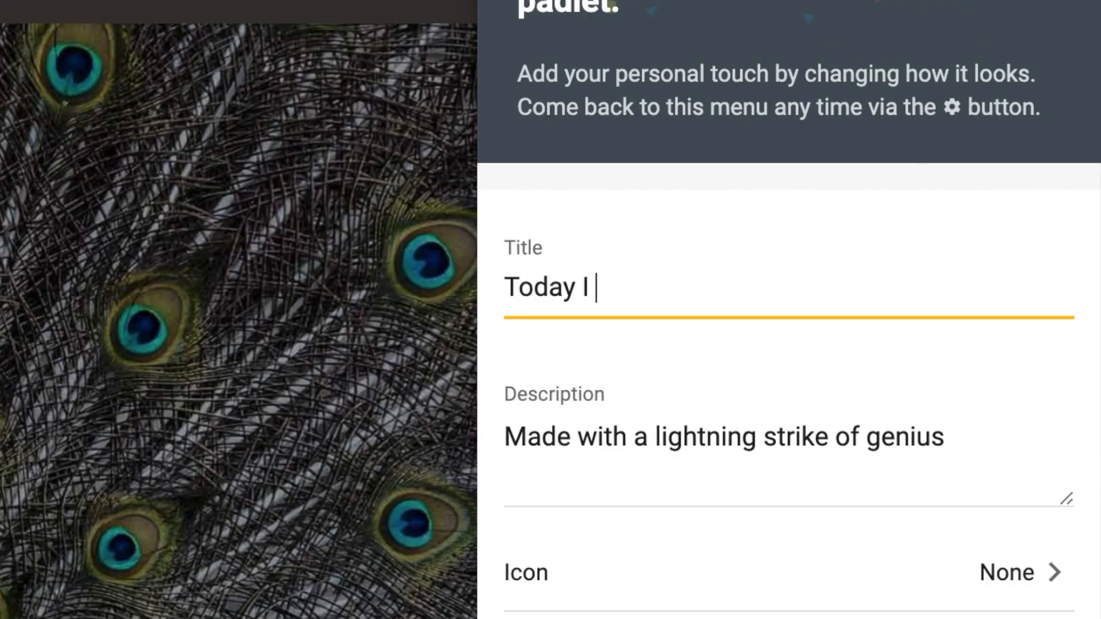
pyautogui.write('am grateful for...')
# - Replace the padlet's description with "Share one thing you are thankful for today."
pyautogui.click(662, 451)
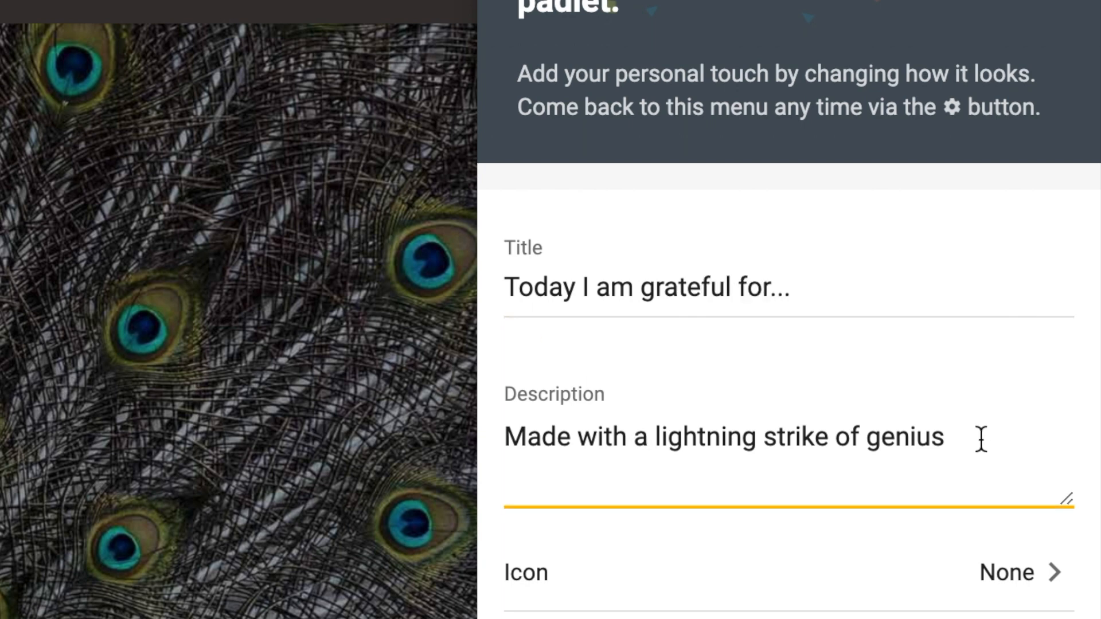
pyautogui.moveTo(981, 439); pyautogui.dragTo(509, 433)
pyautogui.press('BackSpace')
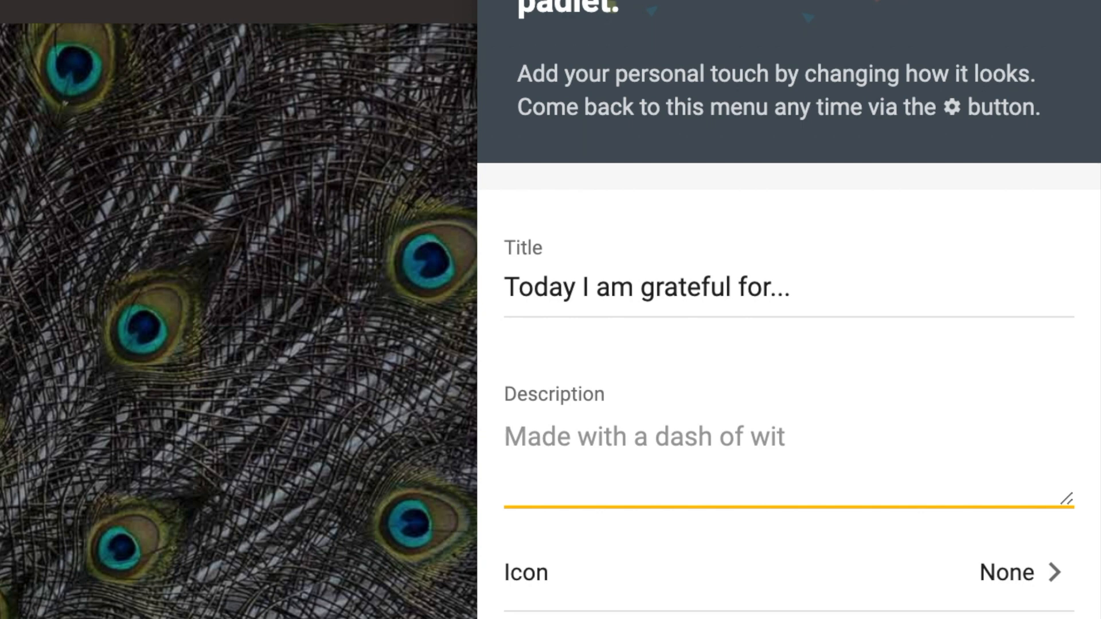
pyautogui.write('Sha')
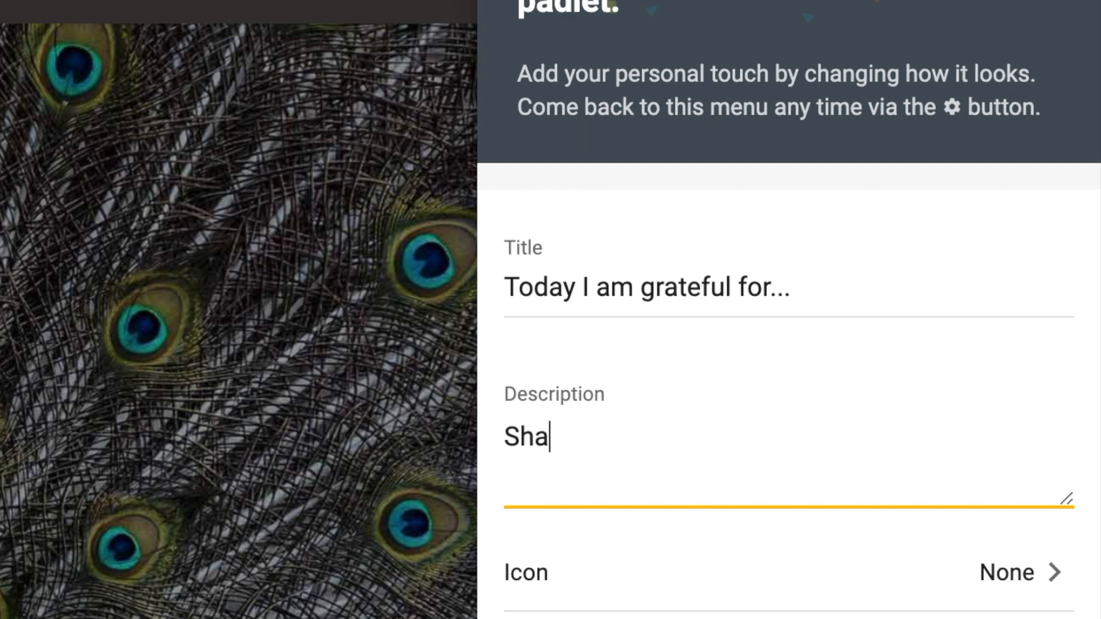
pyautogui.write('re one thing you are than')
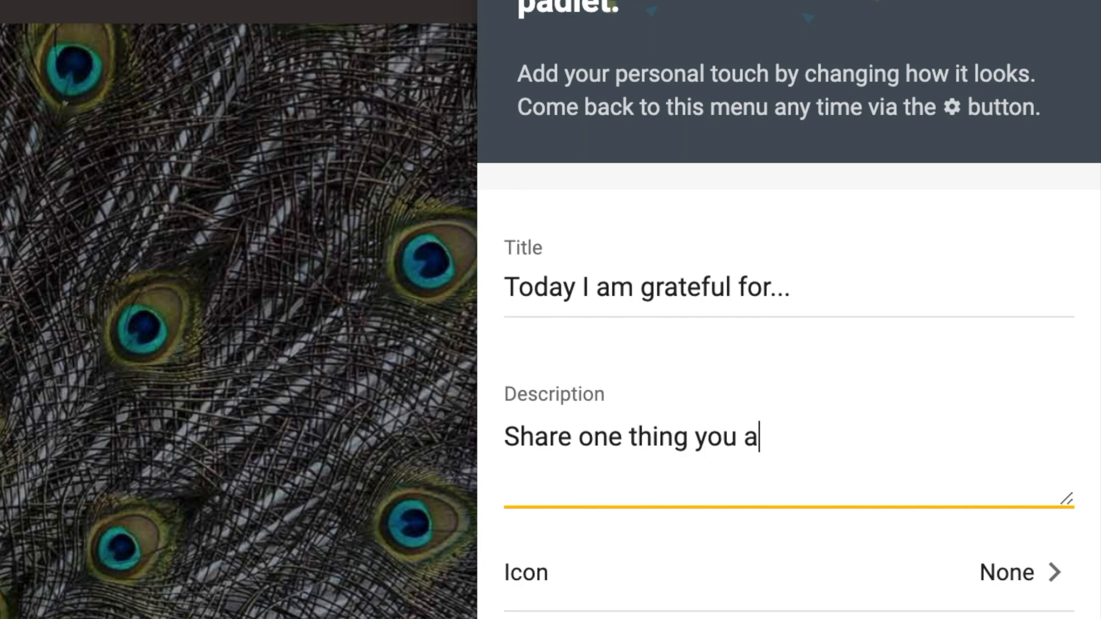
pyautogui.write('kful for today.')
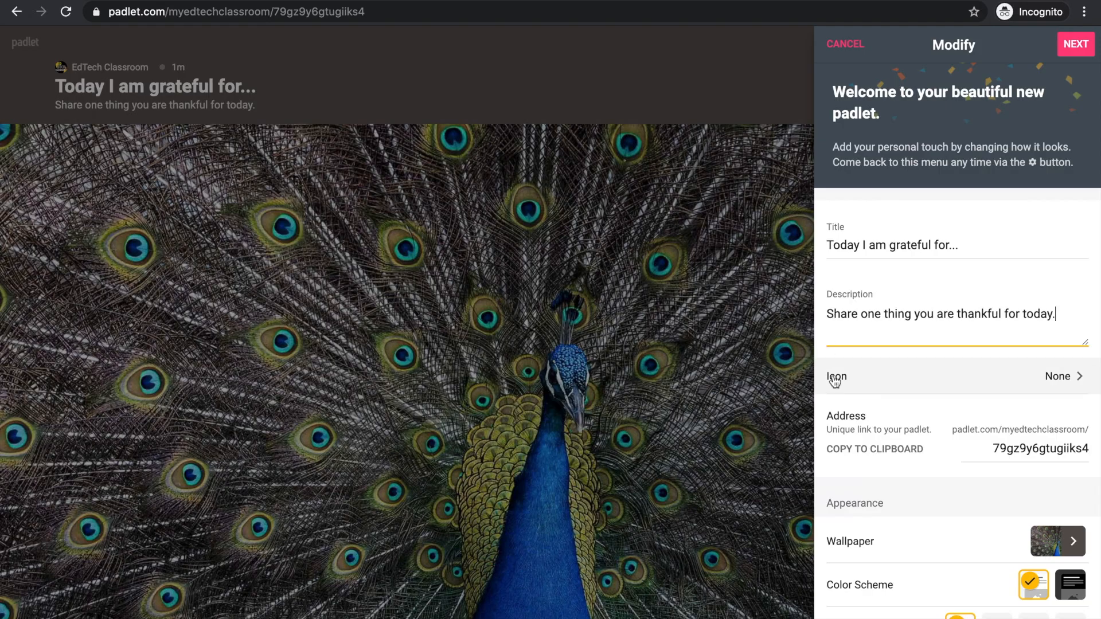
# - Set the padlet's icon to the smiling face with hearts emoji and change the ending of its address to "gratitude"
pyautogui.click(1050, 380)
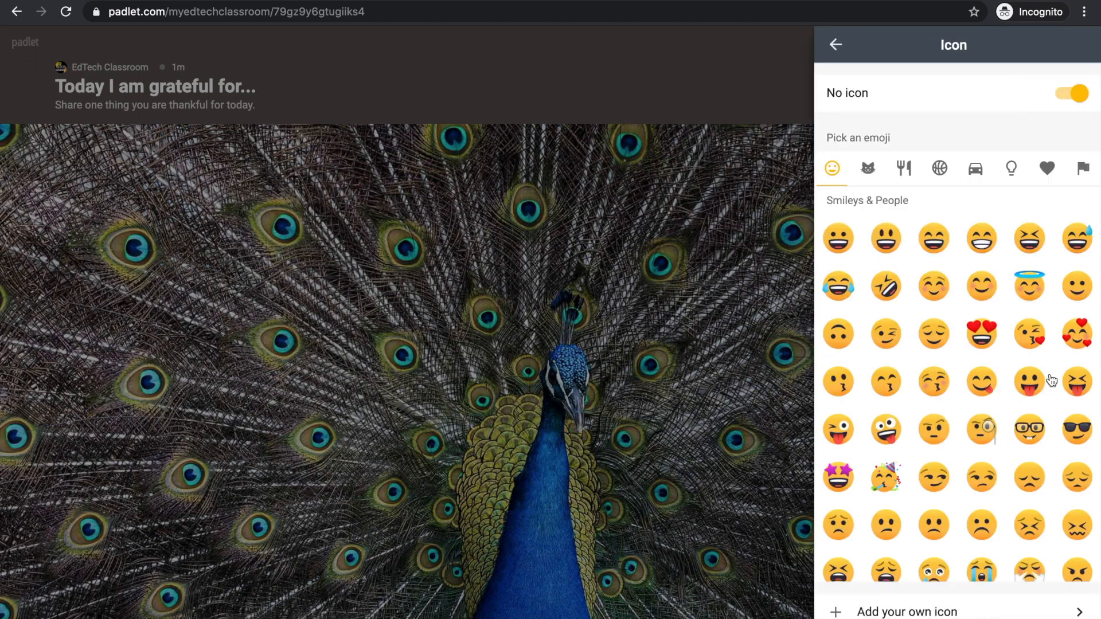
pyautogui.click(1071, 344)
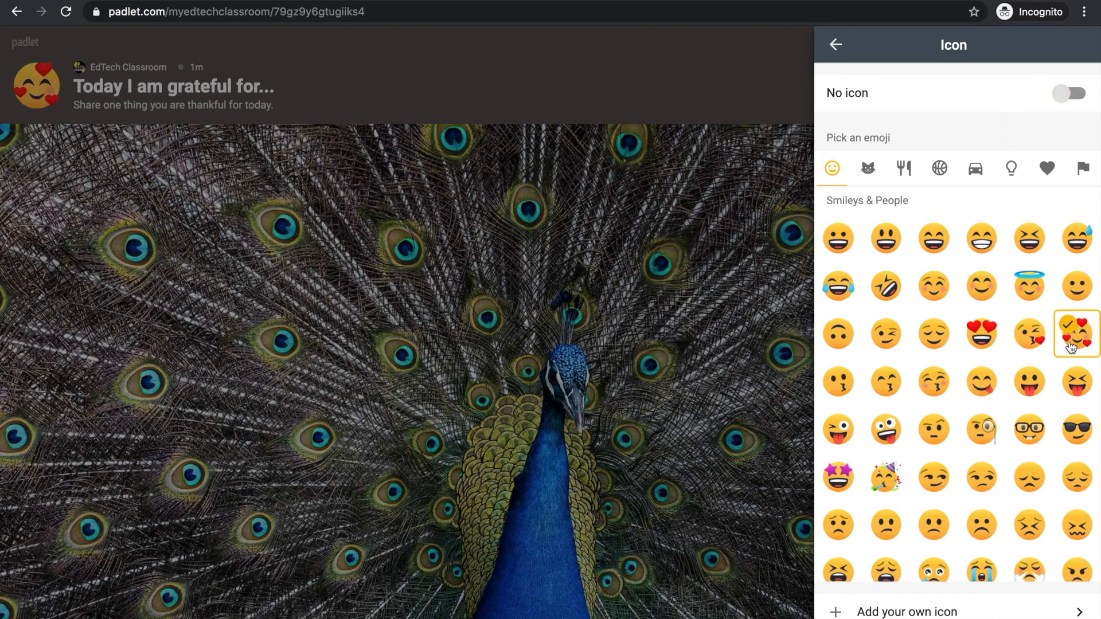
pyautogui.click(836, 46)
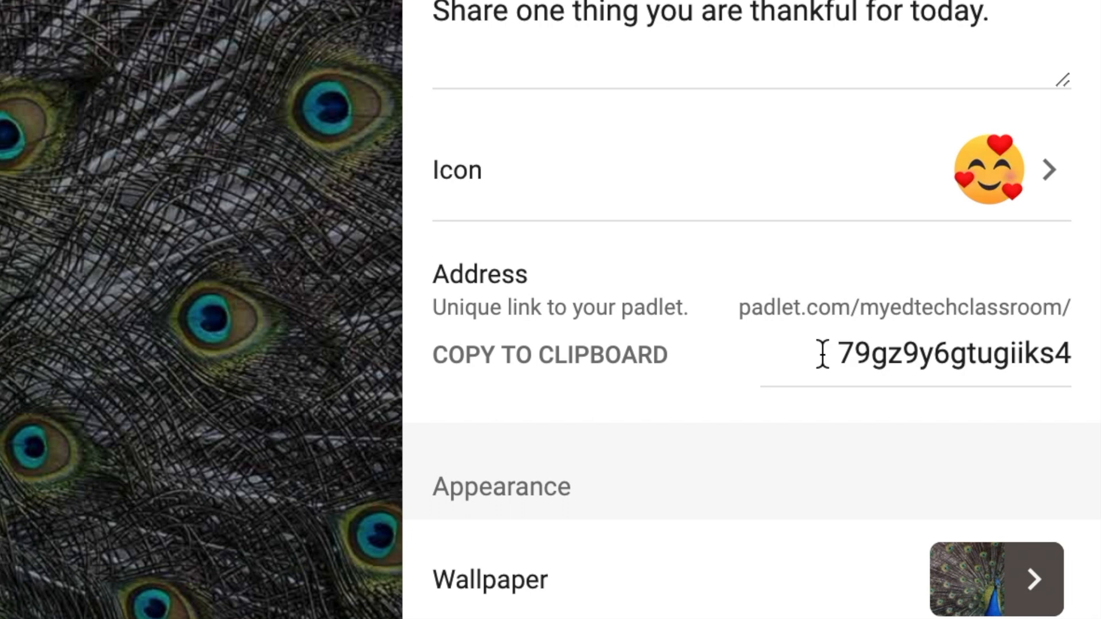
pyautogui.moveTo(822, 354); pyautogui.dragTo(1083, 353)
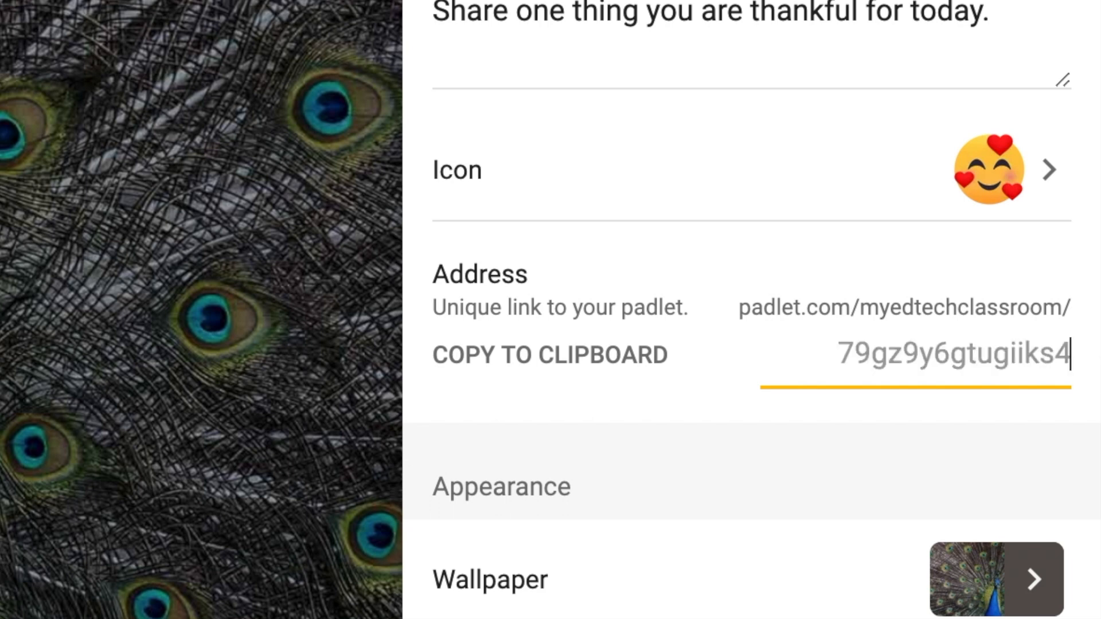
pyautogui.write('gratitude')
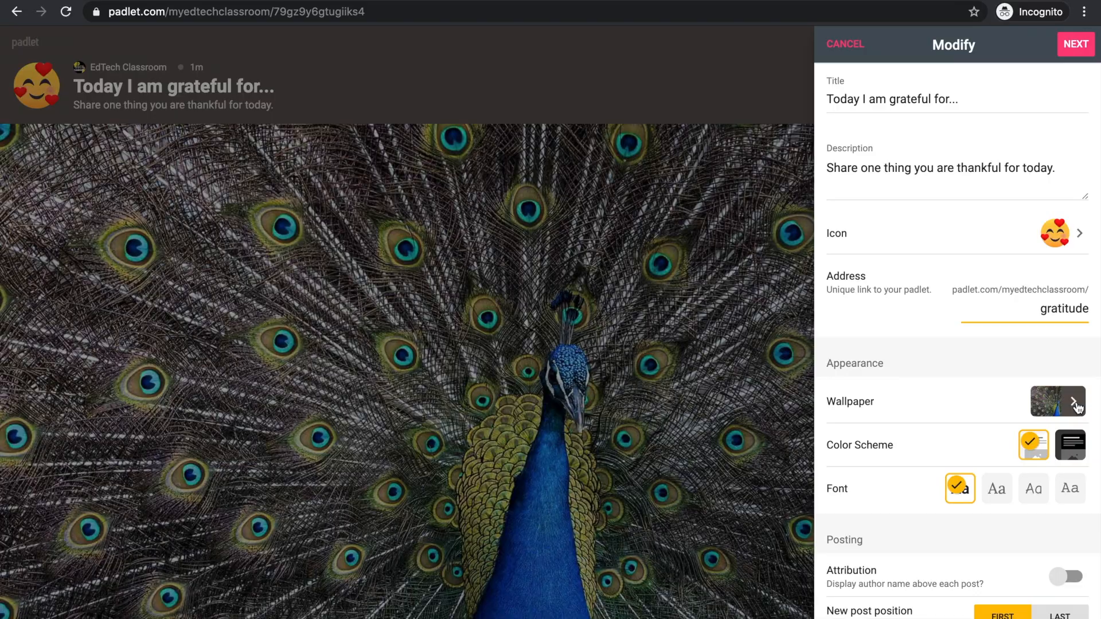
# - Set the padlet's wallpaper to the "Thankful" autumn leaf design from Textures and Patterns
pyautogui.click(1076, 407)
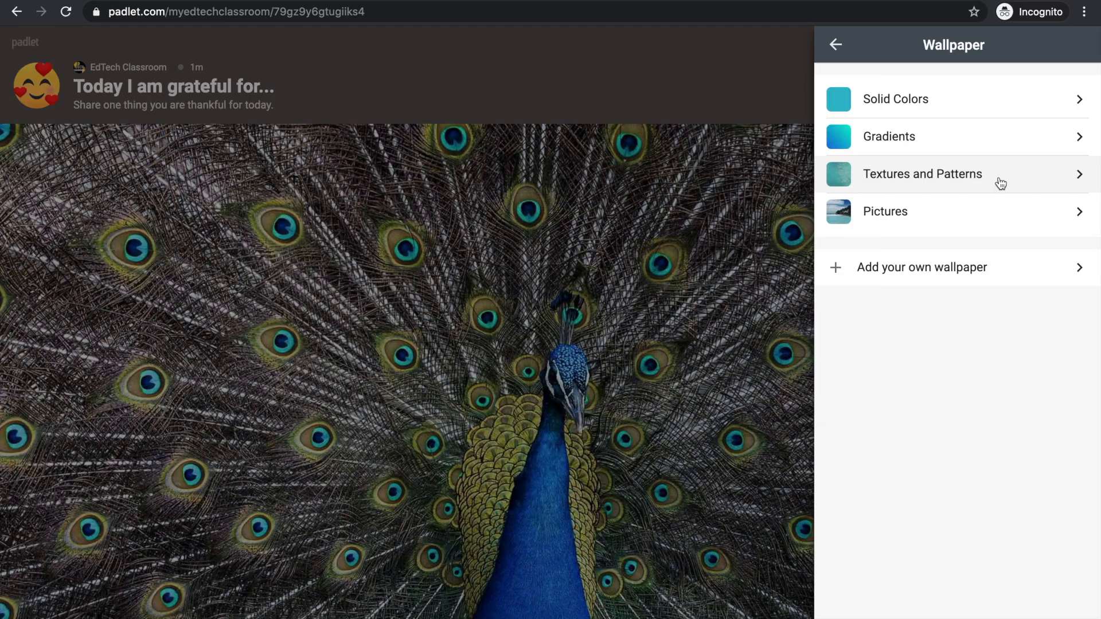
pyautogui.click(884, 345)
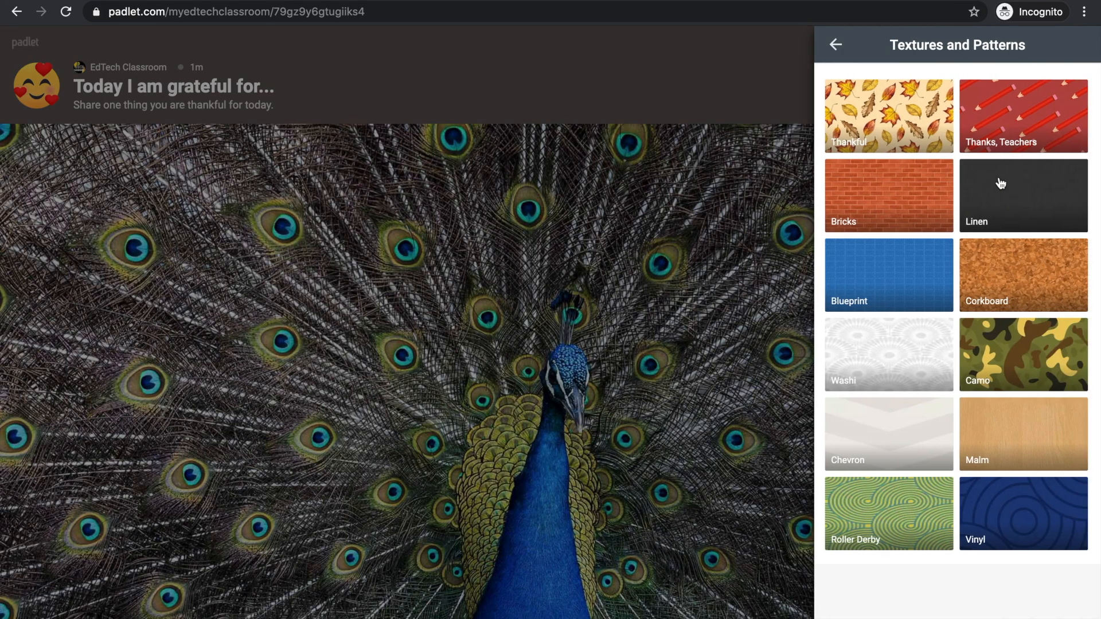
pyautogui.click(884, 118)
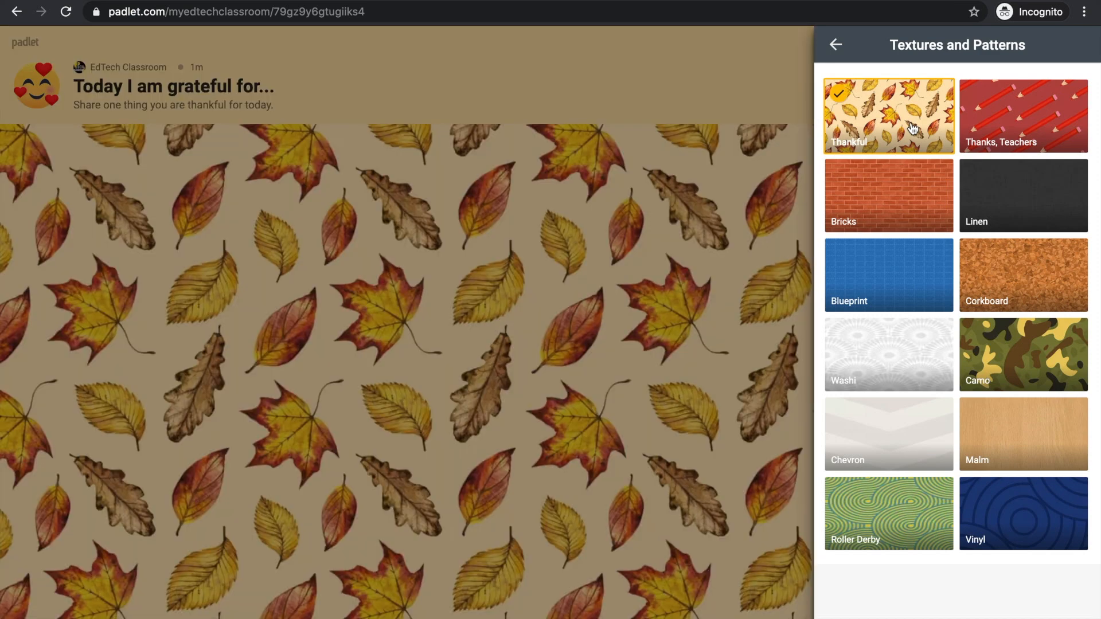
pyautogui.click(835, 45)
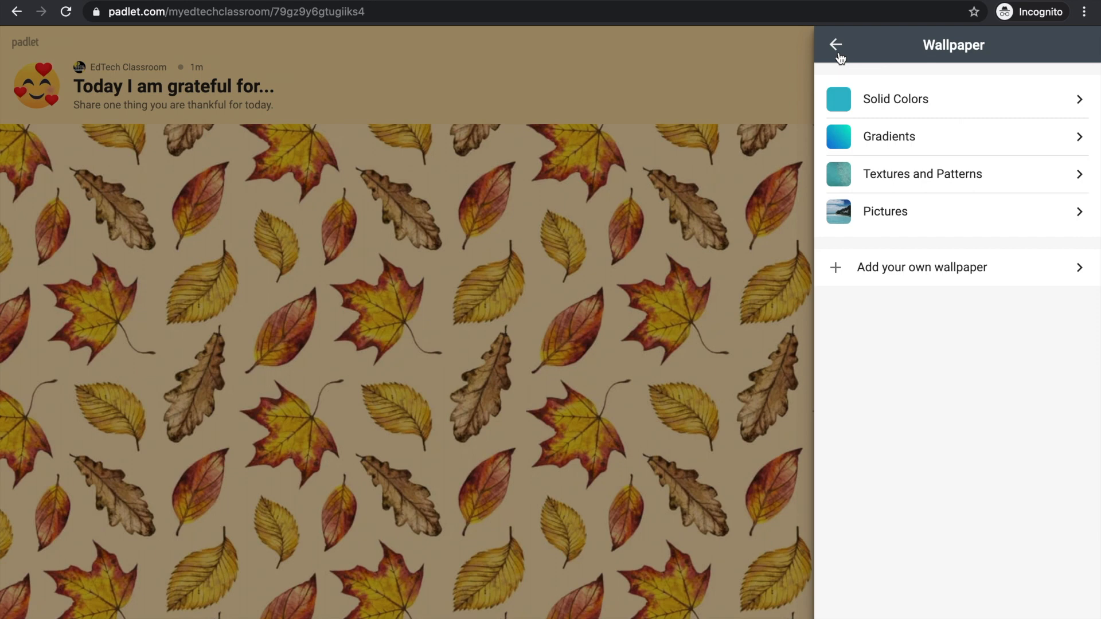
pyautogui.click(836, 46)
# - Change the padlet's font to the third option, the rounded handwriting style
pyautogui.scroll(-3, 949, 311)
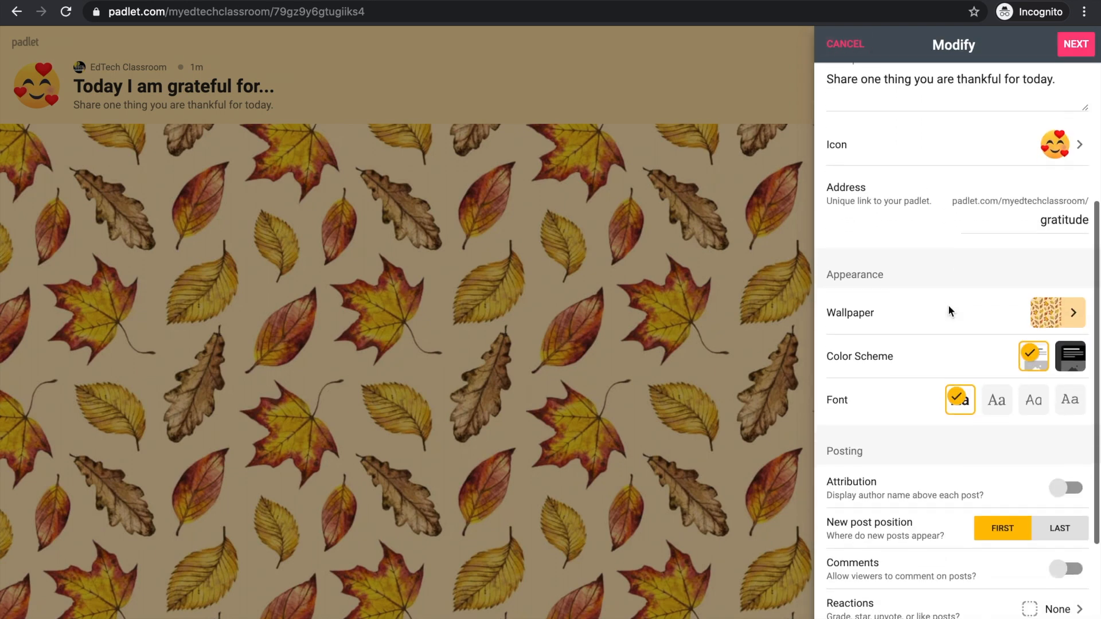
pyautogui.scroll(-1, 948, 310)
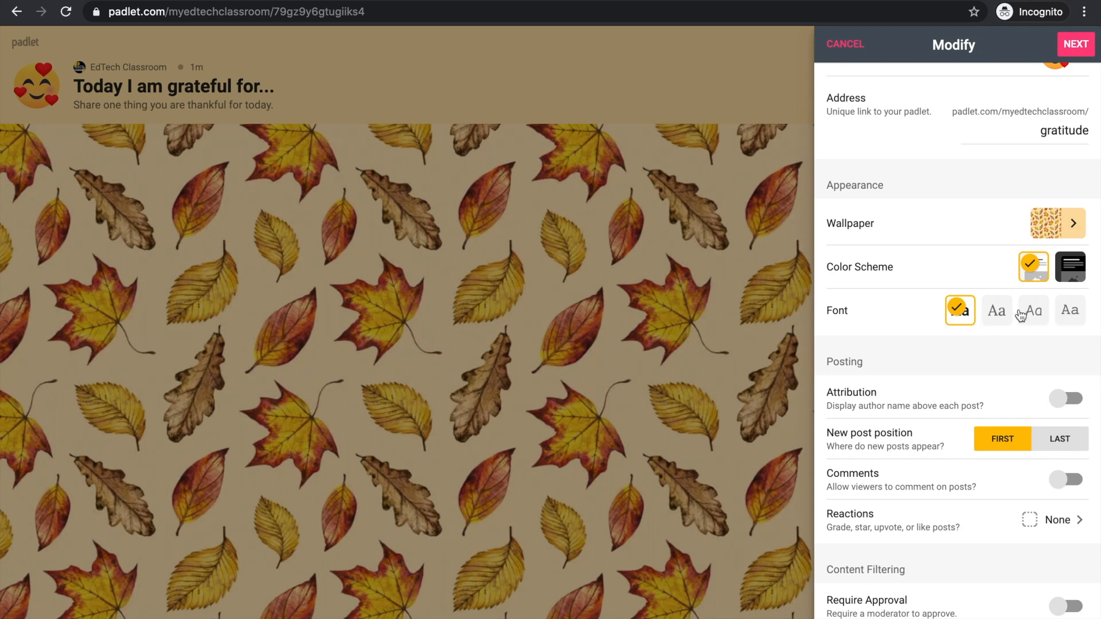
pyautogui.click(1037, 315)
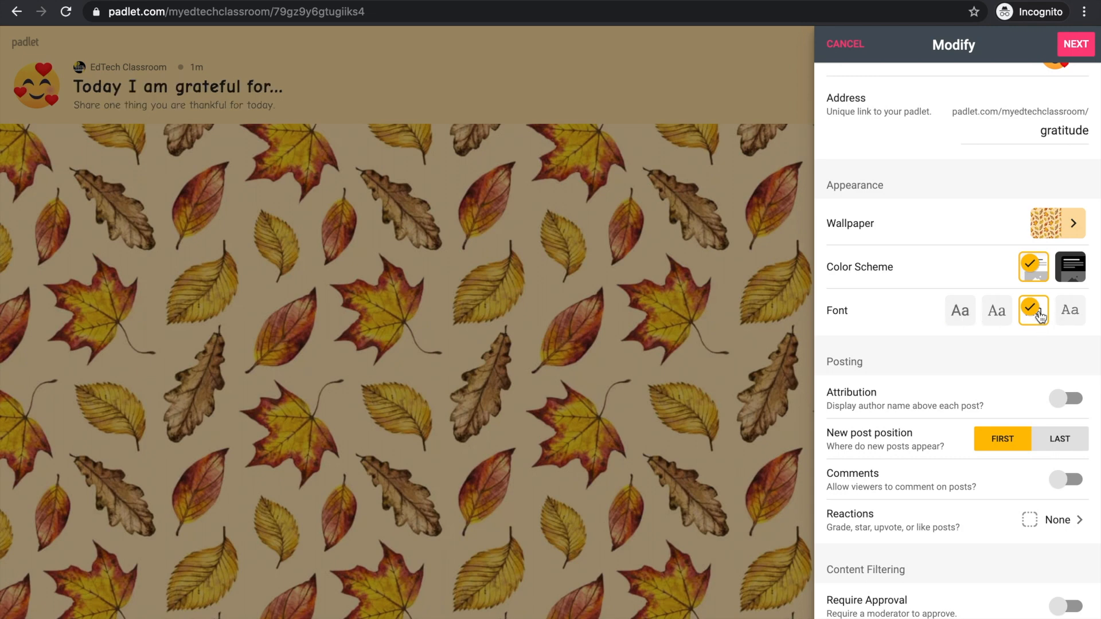
# - Turn on Attribution and Filter Profanity, then finish the padlet setup and go to the board for posting
pyautogui.scroll(-2, 1041, 317)
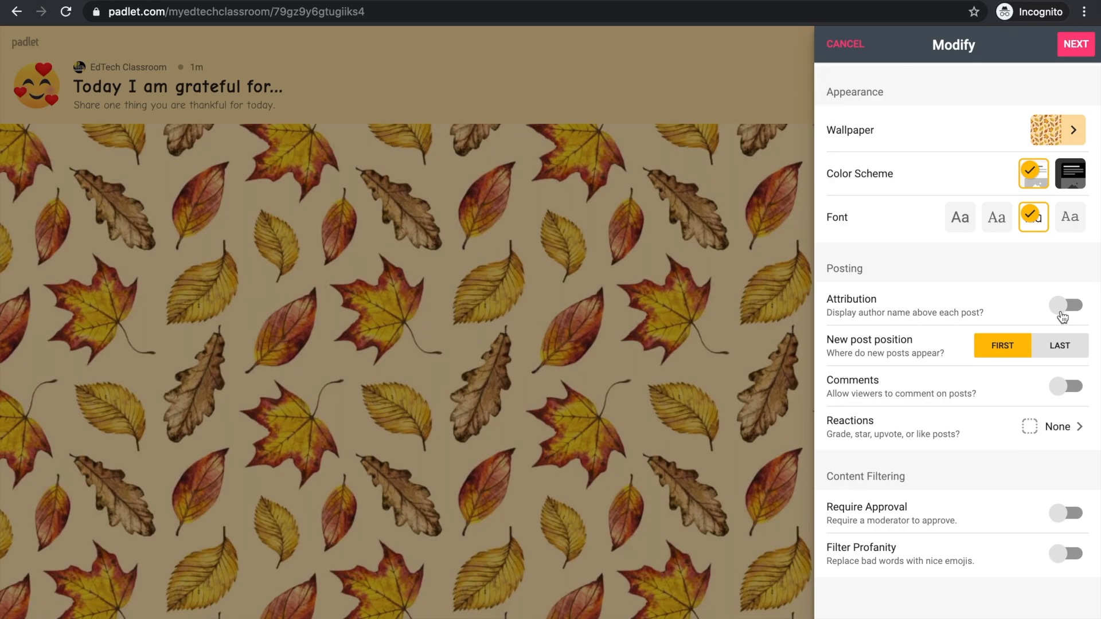
pyautogui.click(1062, 315)
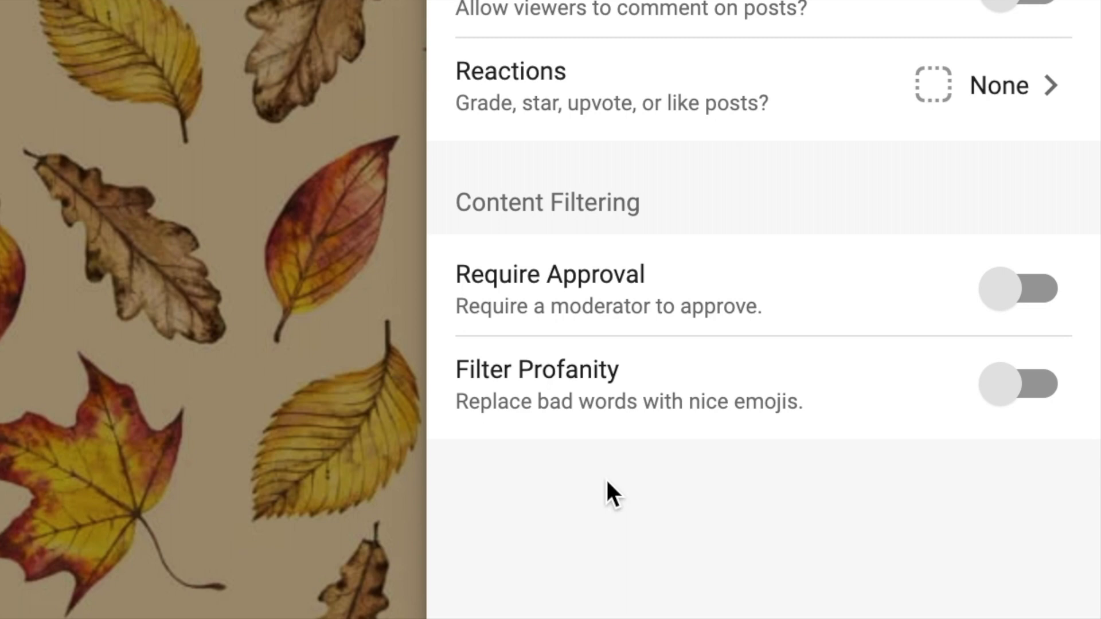
pyautogui.click(1034, 396)
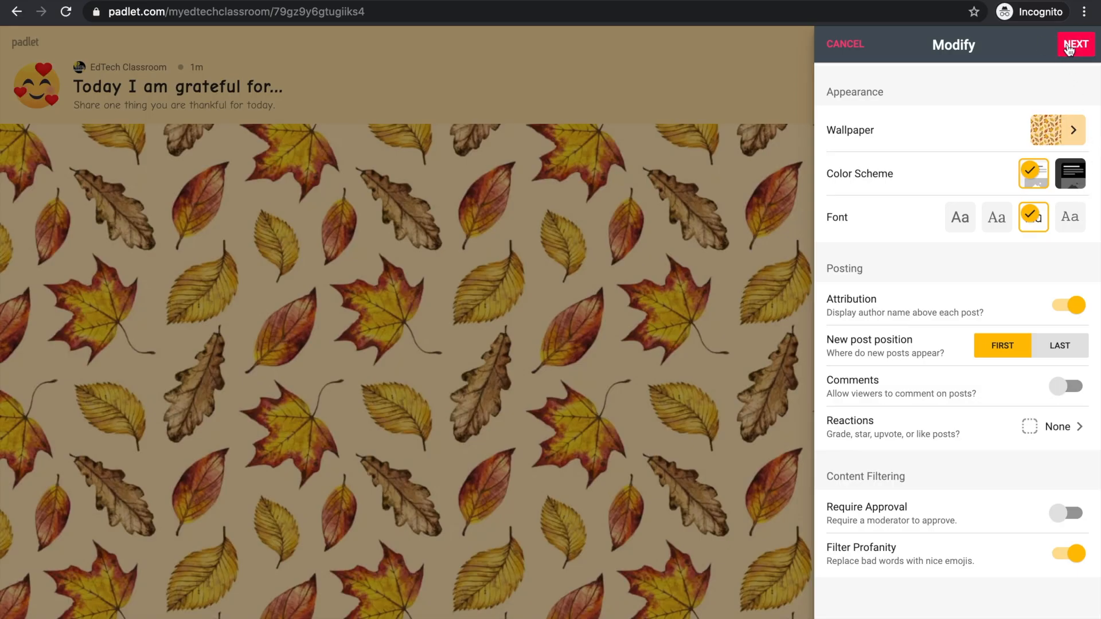
pyautogui.click(1070, 47)
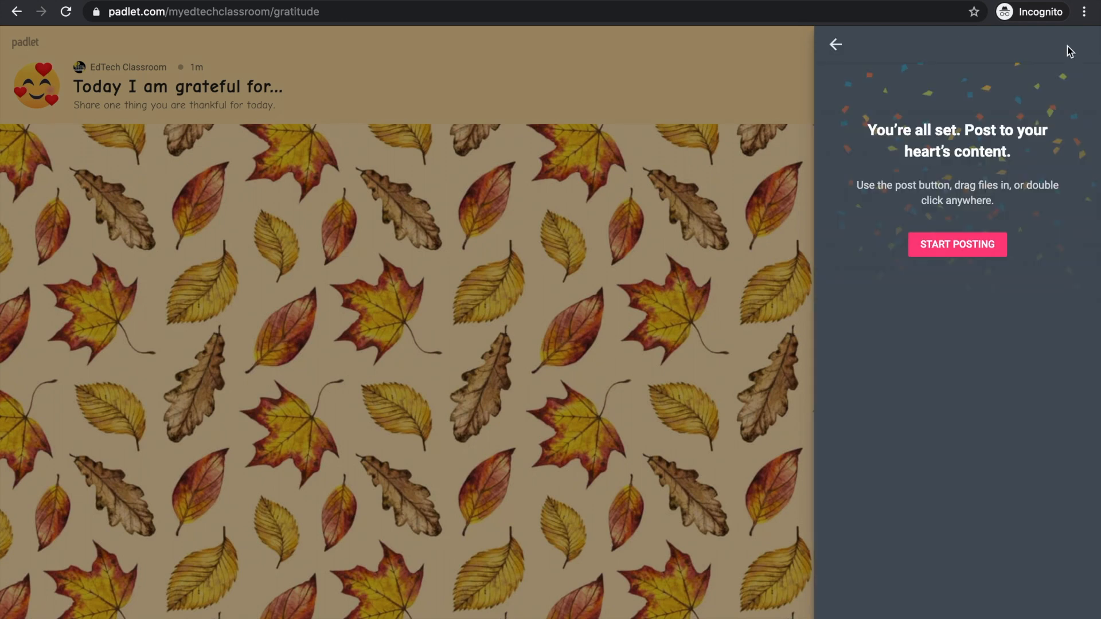
pyautogui.click(939, 245)
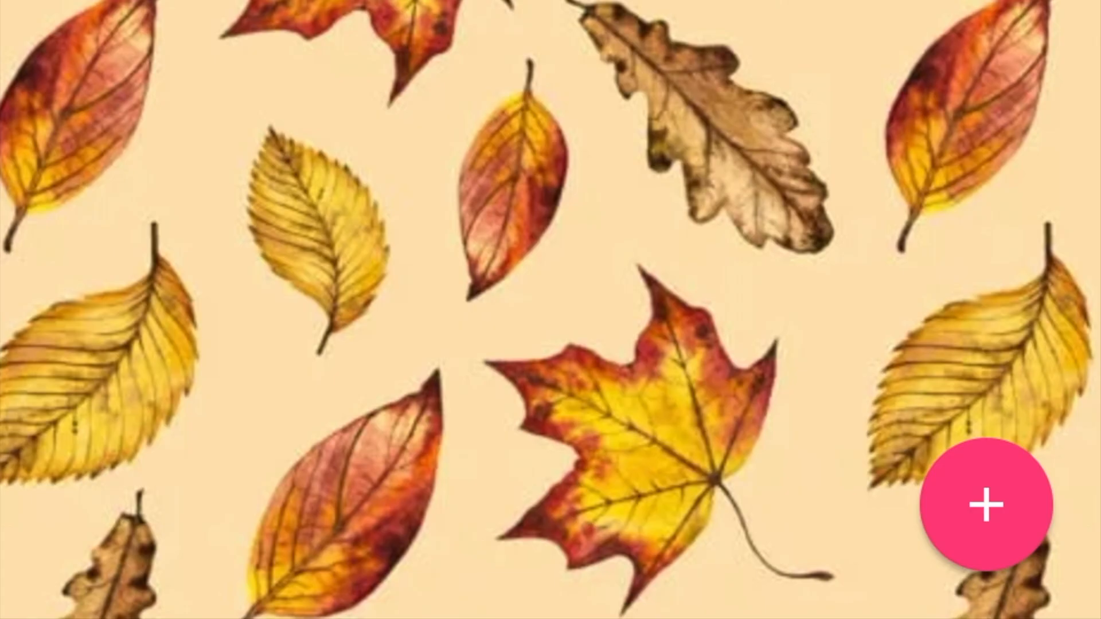
# - Add a post titled "Today I am grateful for..." with the text "Friends, family, and learning with all of you!"
pyautogui.click(1000, 503)
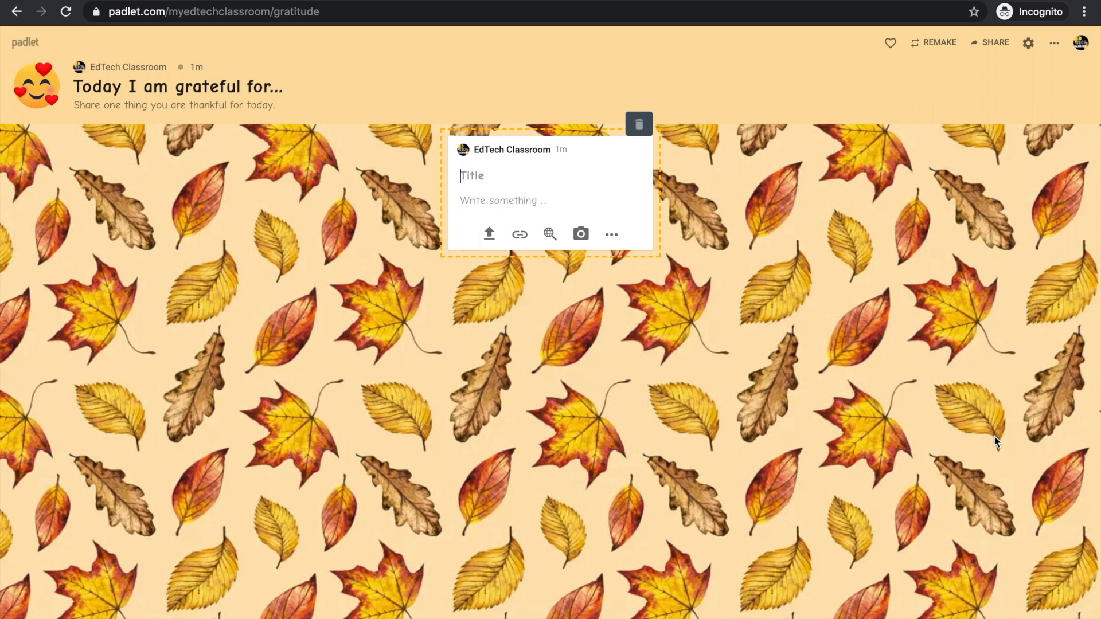
pyautogui.write('Today I am grateful for...')
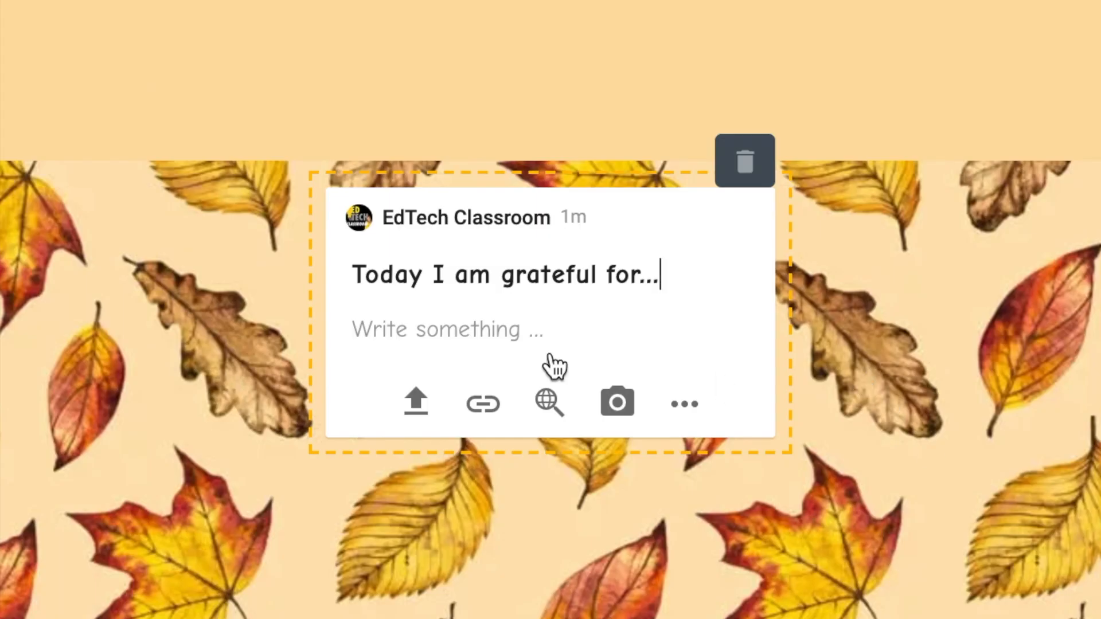
pyautogui.click(469, 203)
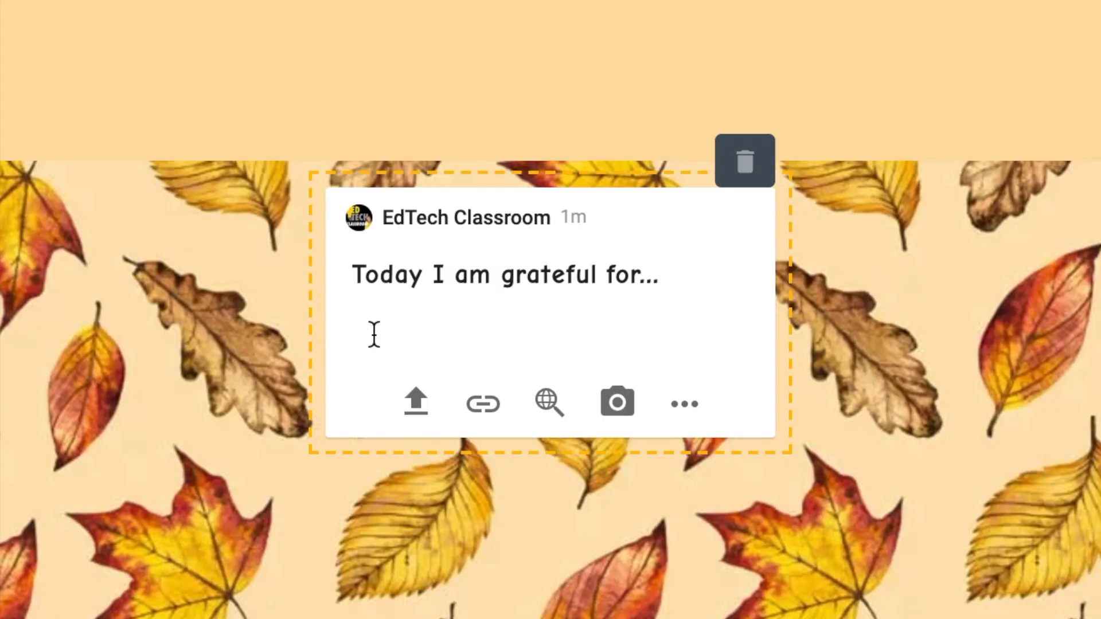
pyautogui.write('Friends, family, ')
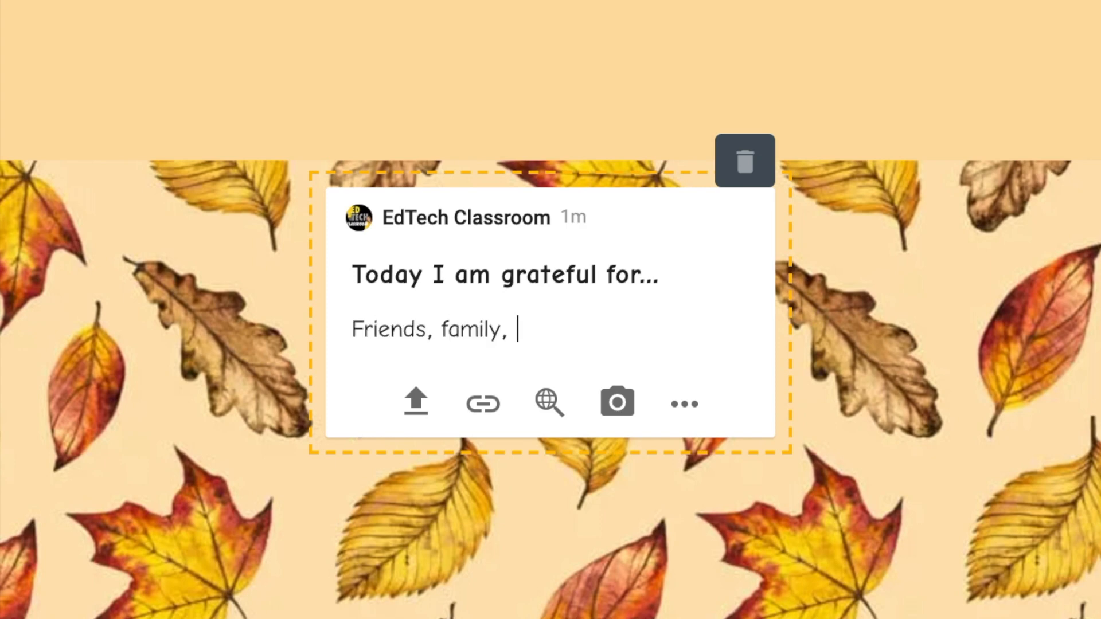
pyautogui.write('and learning with all')
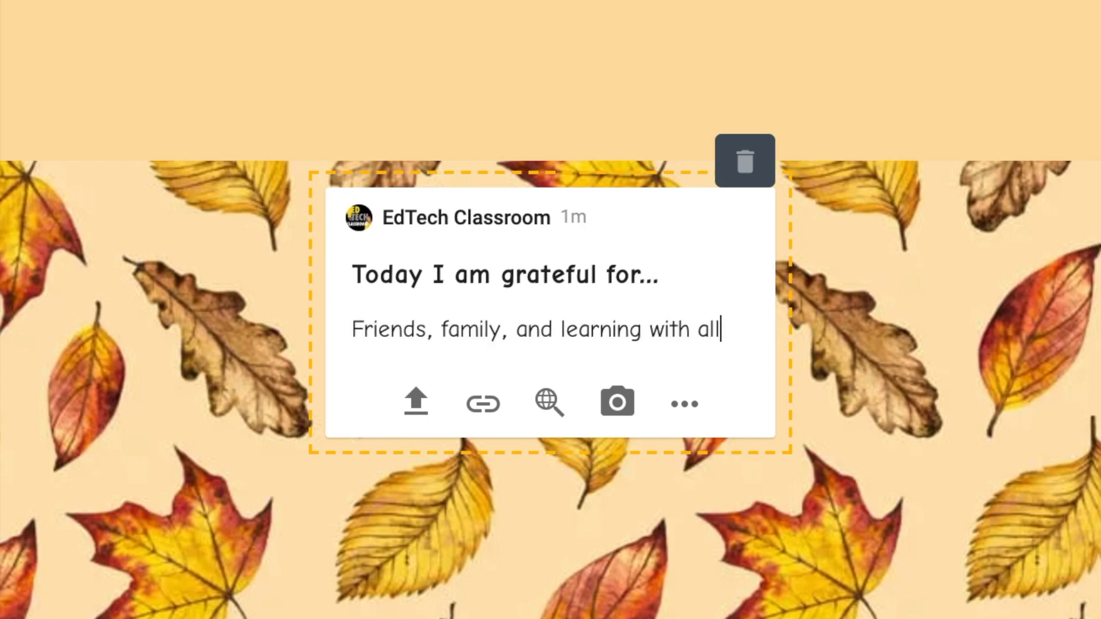
pyautogui.write(' of you!')
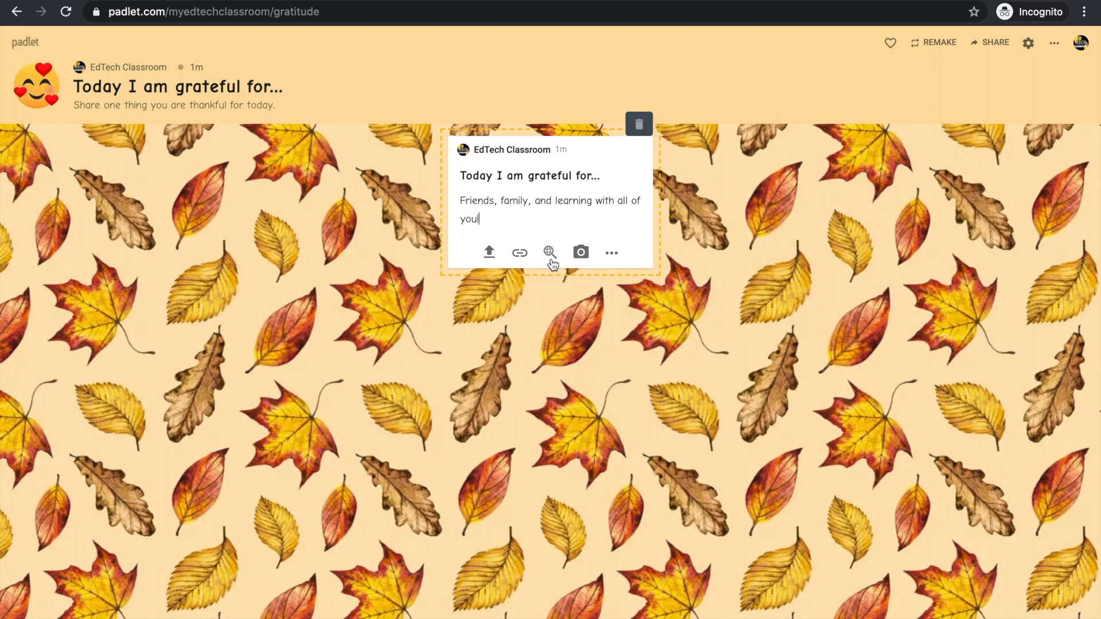
# - Search images for "gratitude", attach the sunlit picture with the handwritten word "gratitude:" to the post, and finish editing the post
pyautogui.click(551, 254)
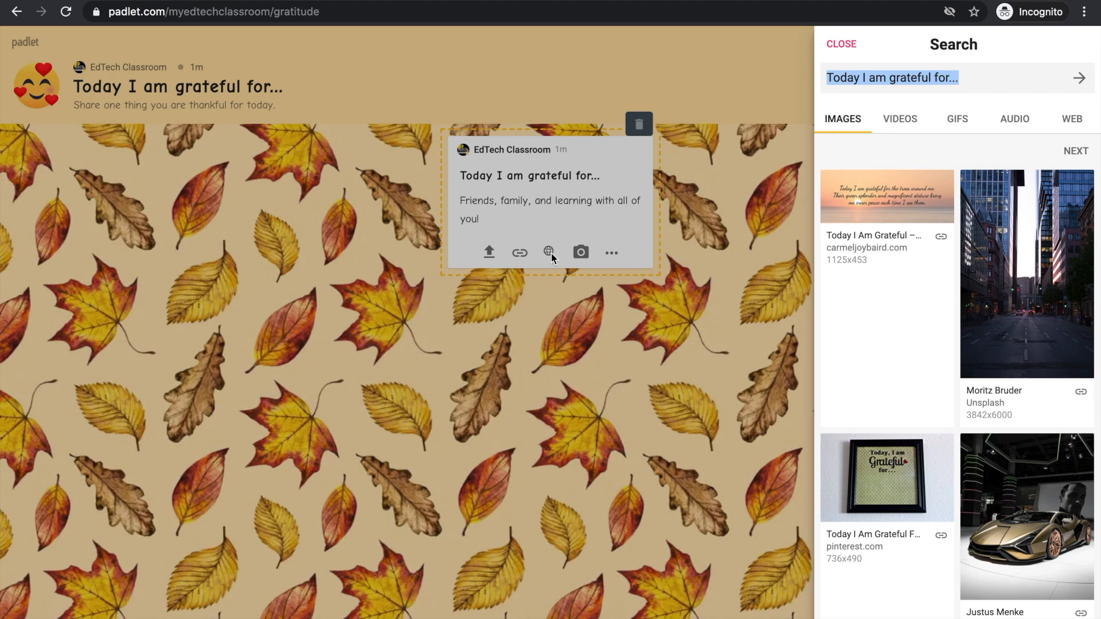
pyautogui.press('BackSpace')
pyautogui.write('grat')
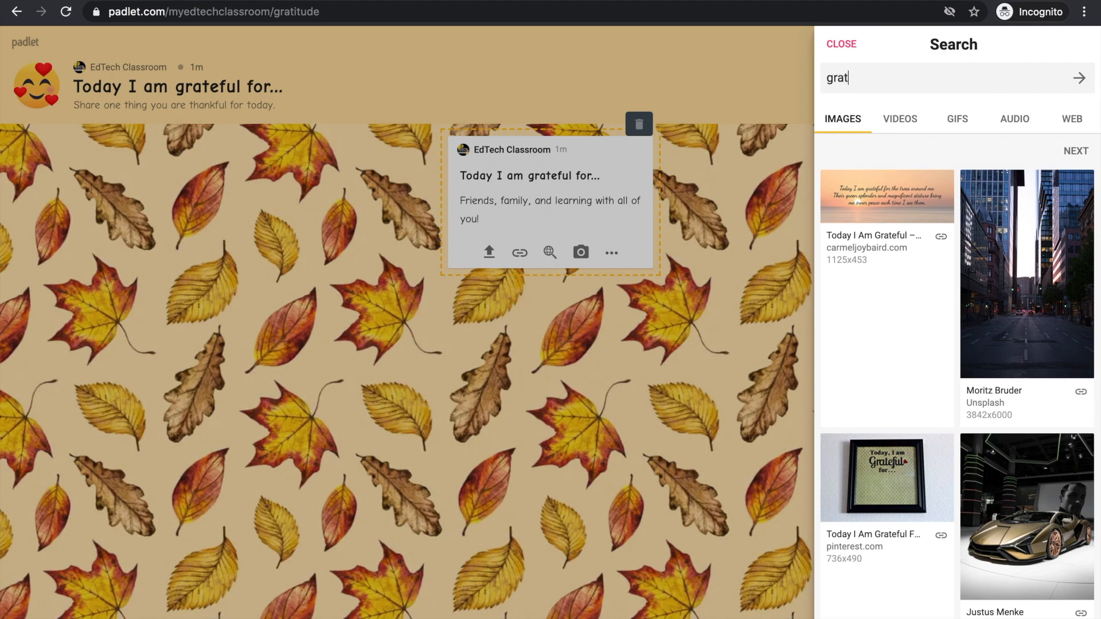
pyautogui.write('itude')
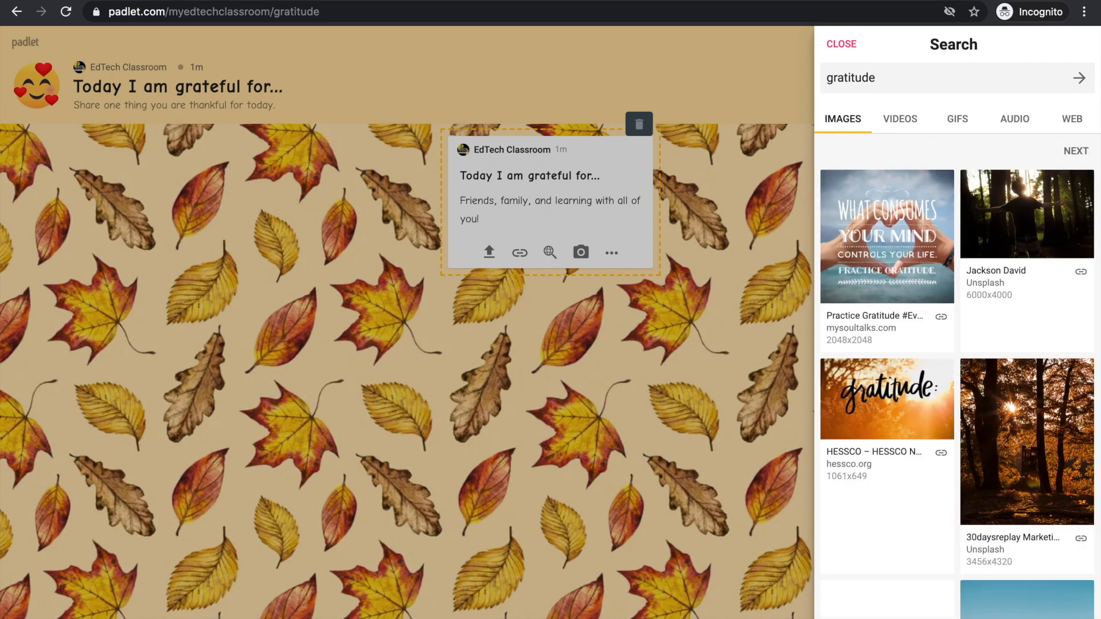
pyautogui.click(851, 385)
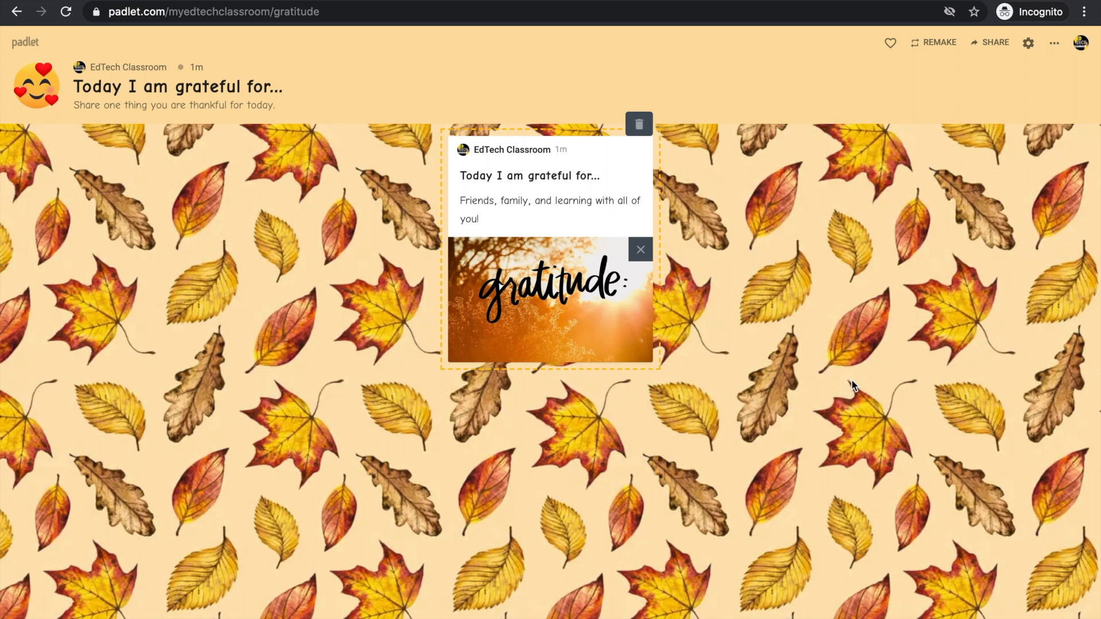
pyautogui.click(866, 351)
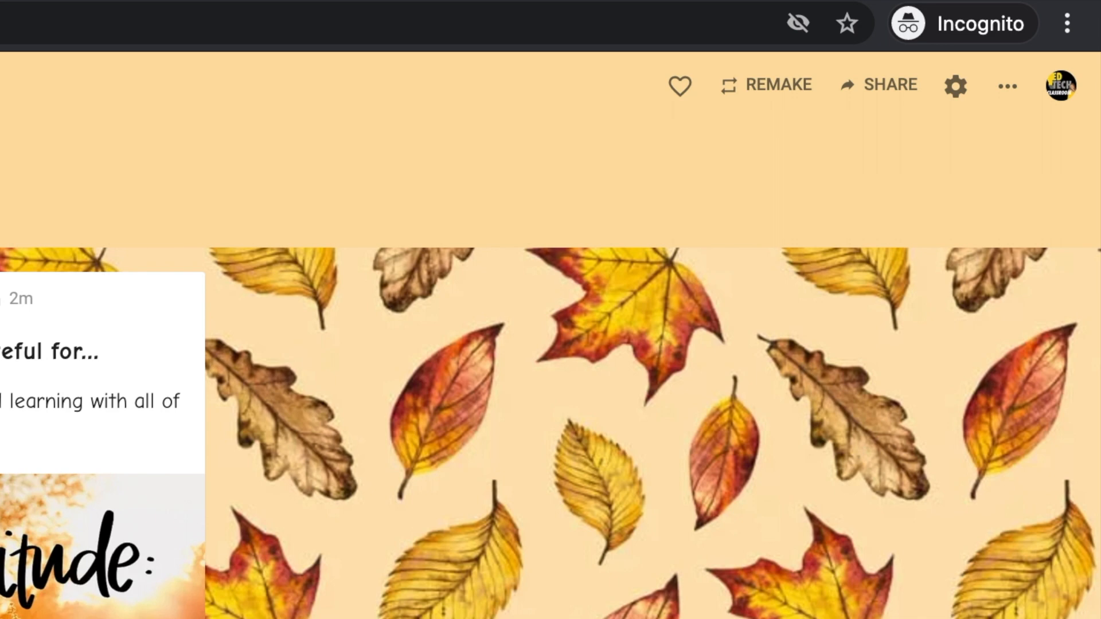
# - Review the padlet's sharing options, covering members, privacy, share and export choices, and return to the board
pyautogui.click(849, 84)
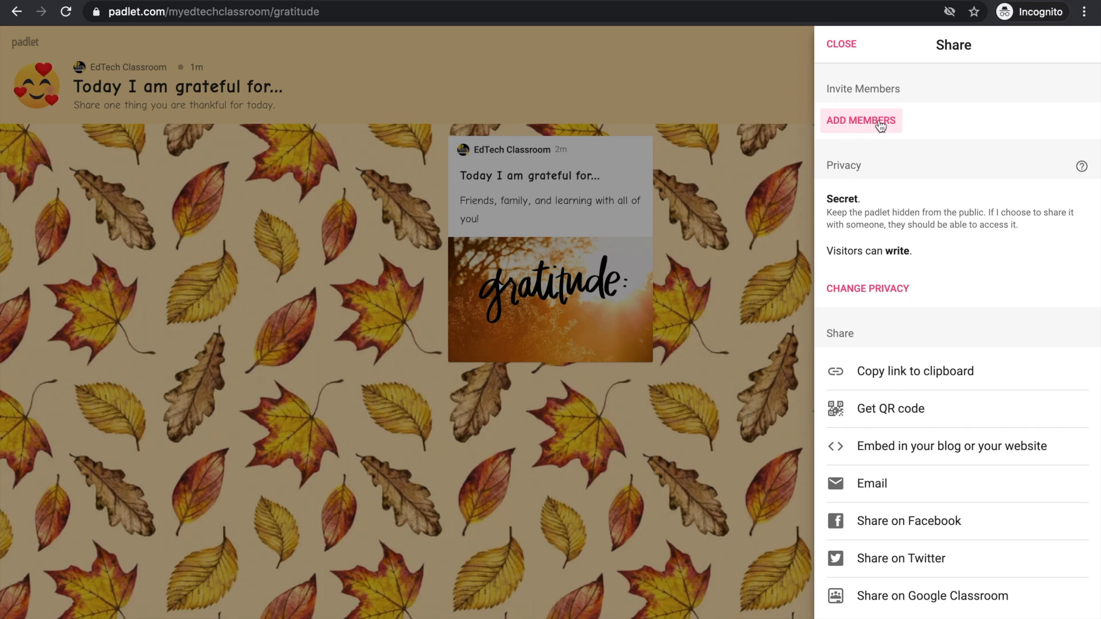
pyautogui.scroll(-1, 863, 209)
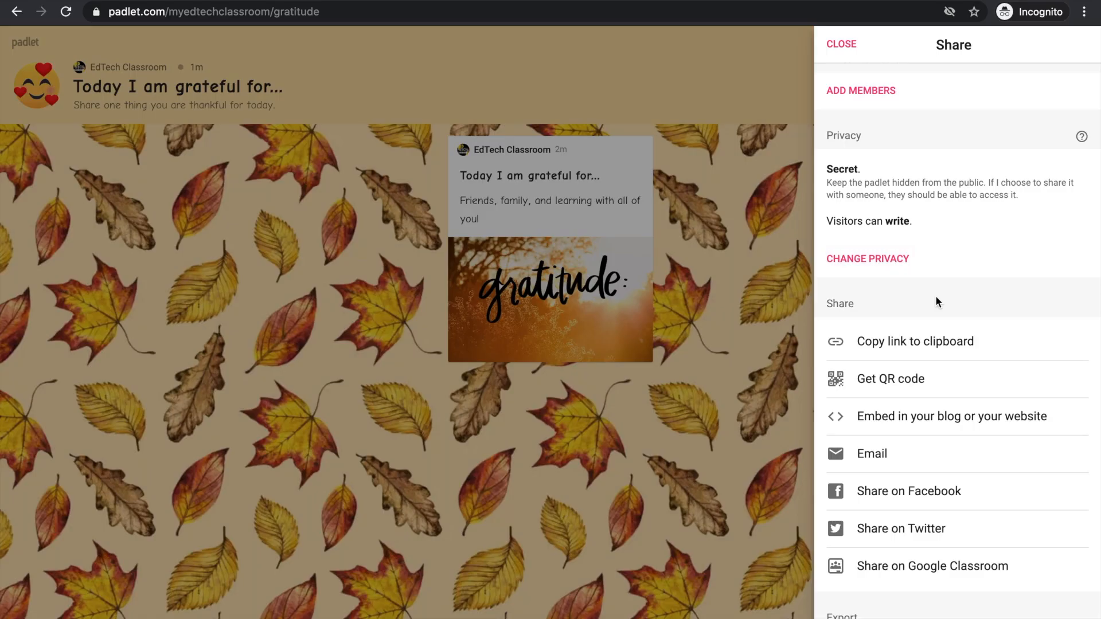
pyautogui.scroll(-2, 935, 287)
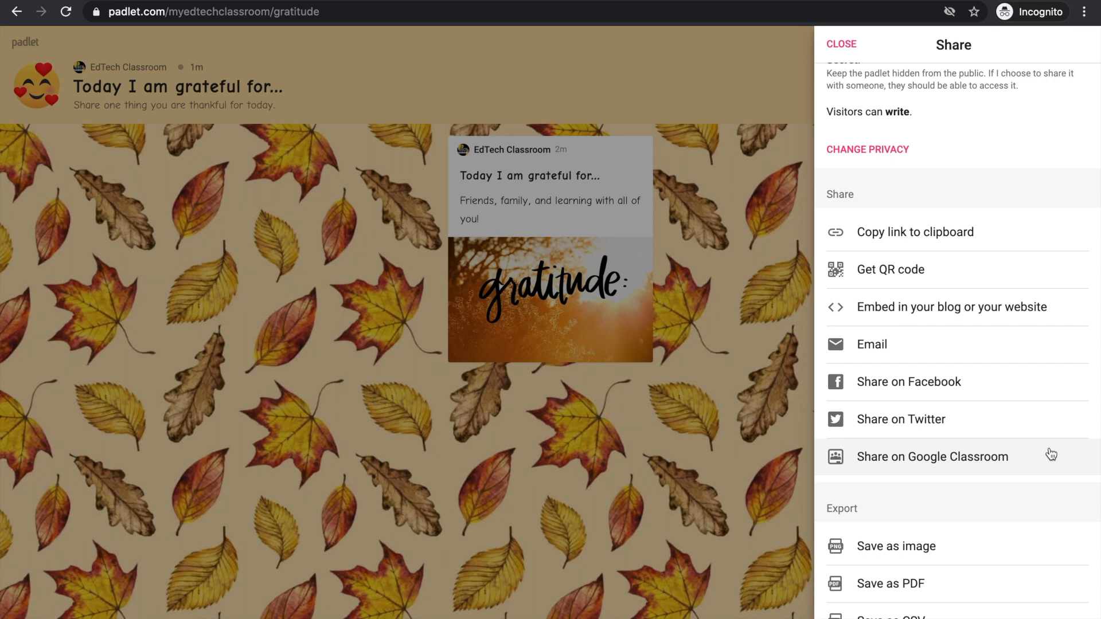
pyautogui.scroll(-3, 1051, 455)
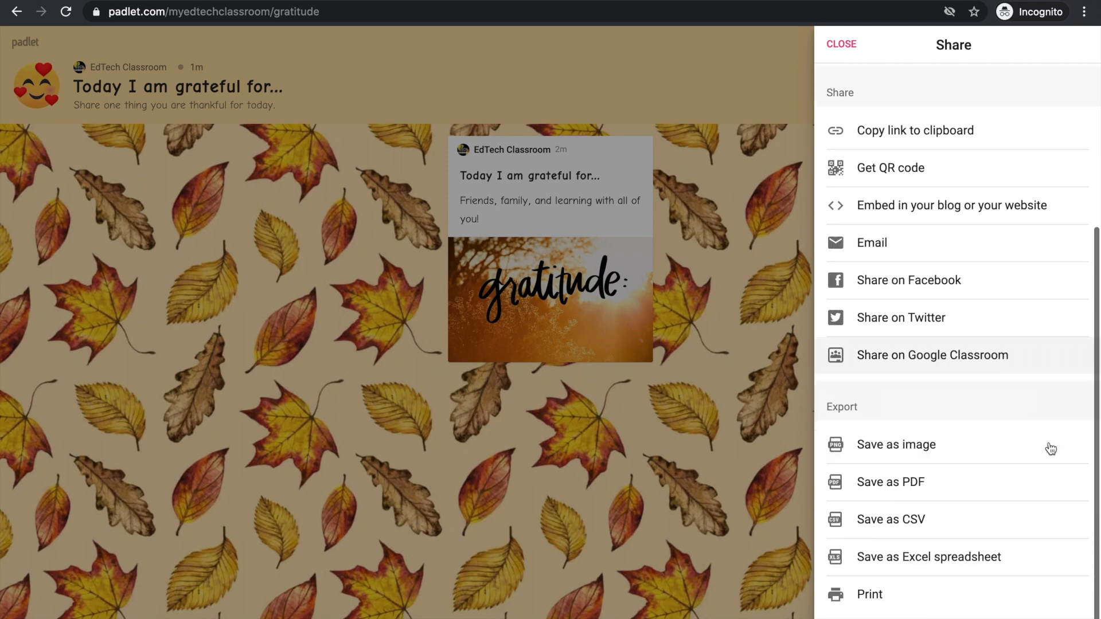
pyautogui.scroll(5, 1049, 447)
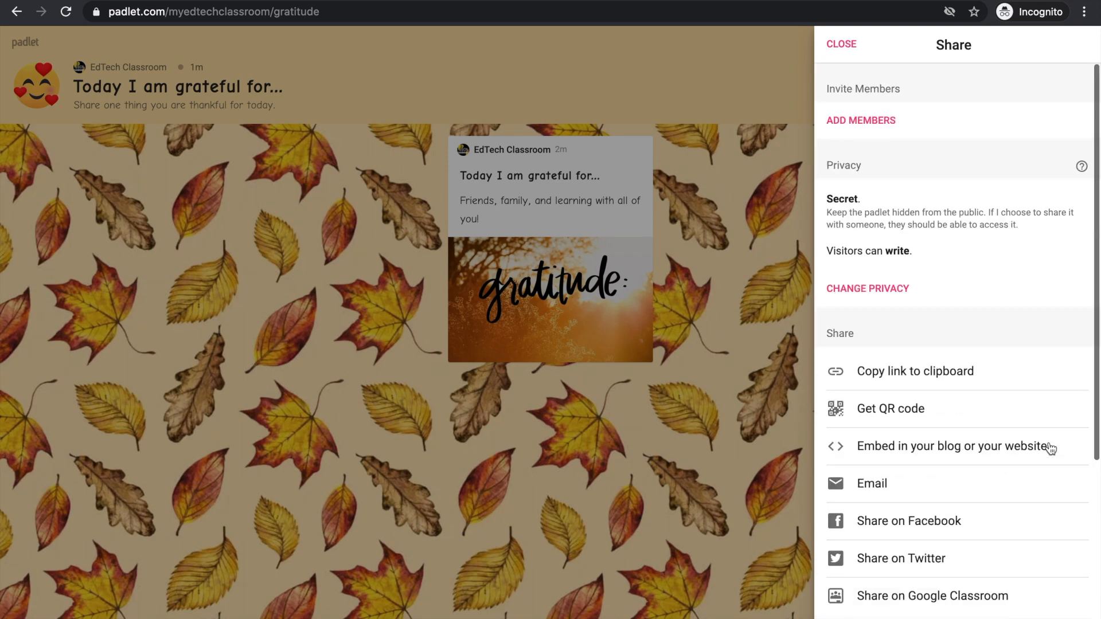
pyautogui.click(841, 48)
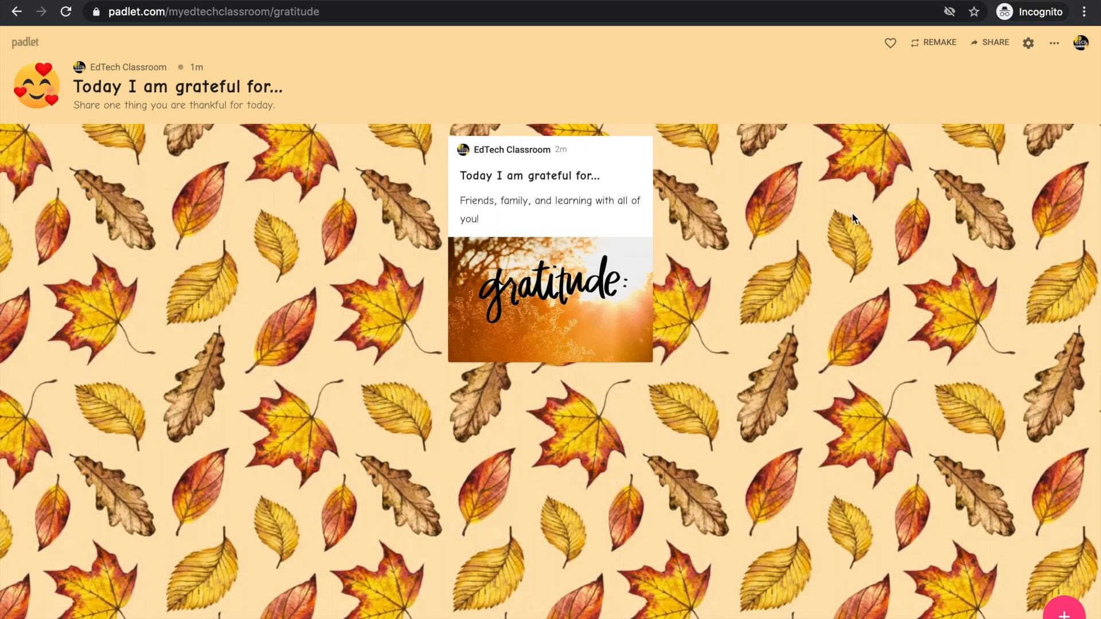